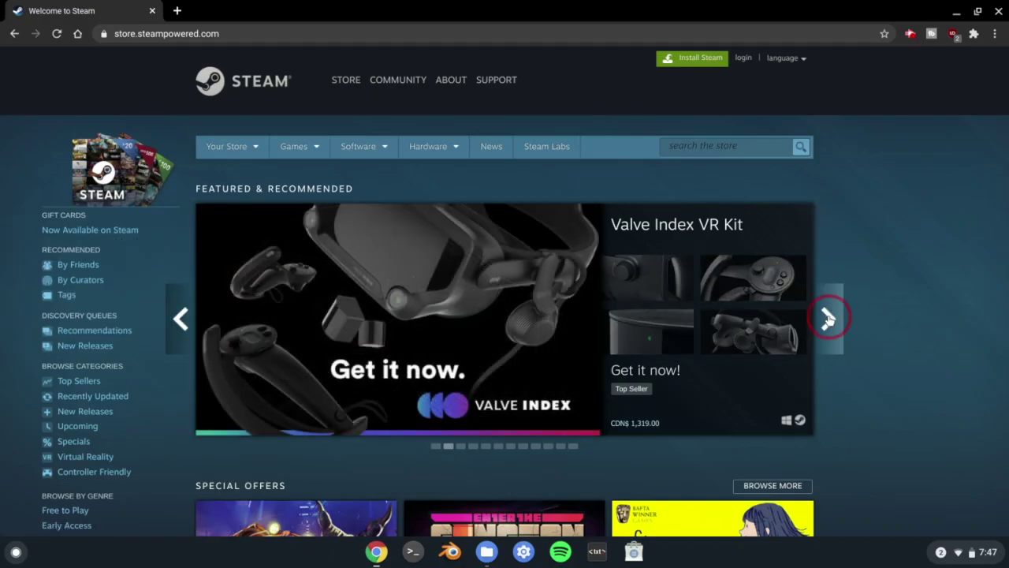
Look through the Steam store home page, from the featured games down to the new and trending list
click(828, 318)
click(827, 318)
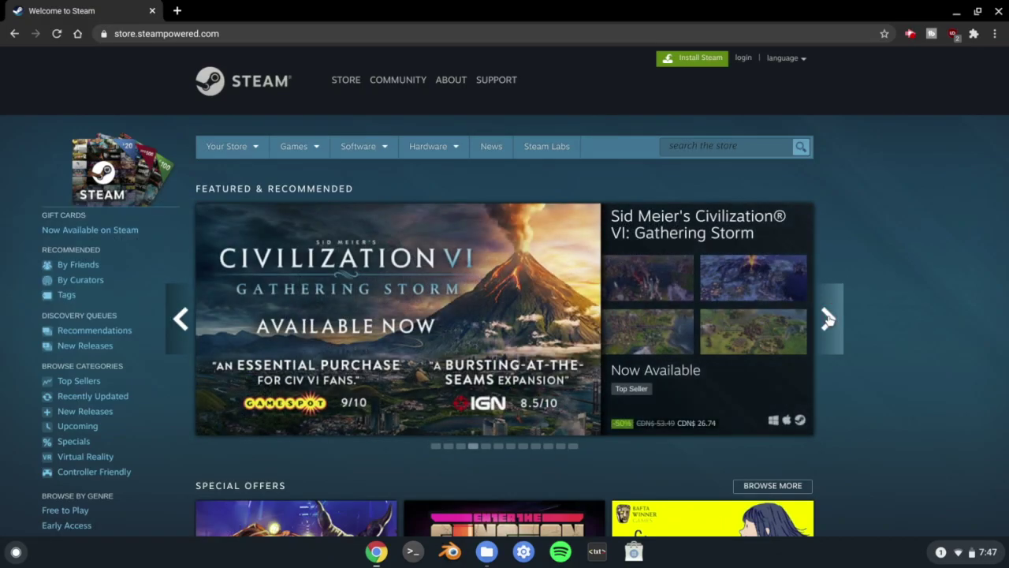
scroll(828, 320, down, 3)
scroll(830, 321, down, 6)
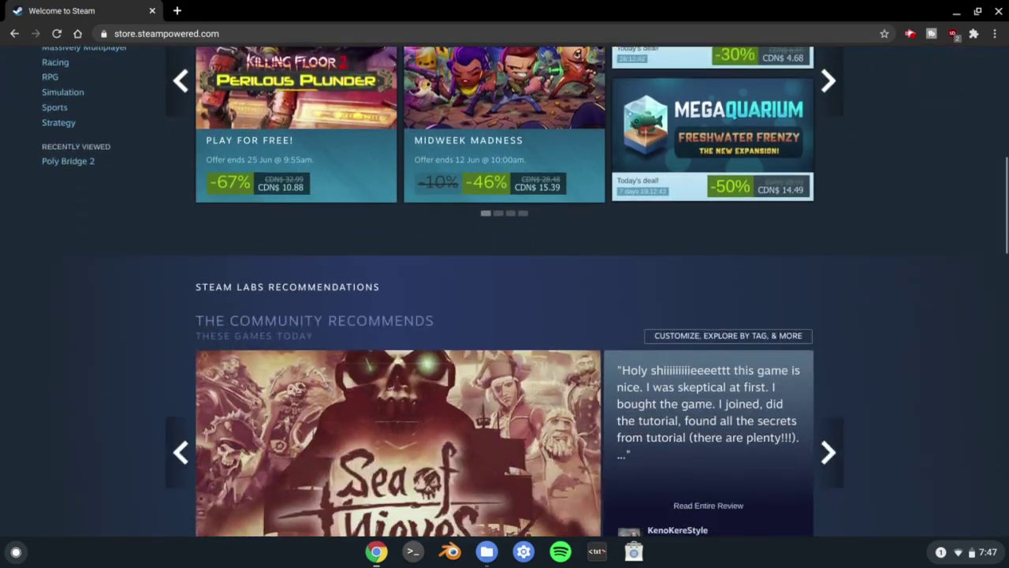
scroll(505, 315, down, 9)
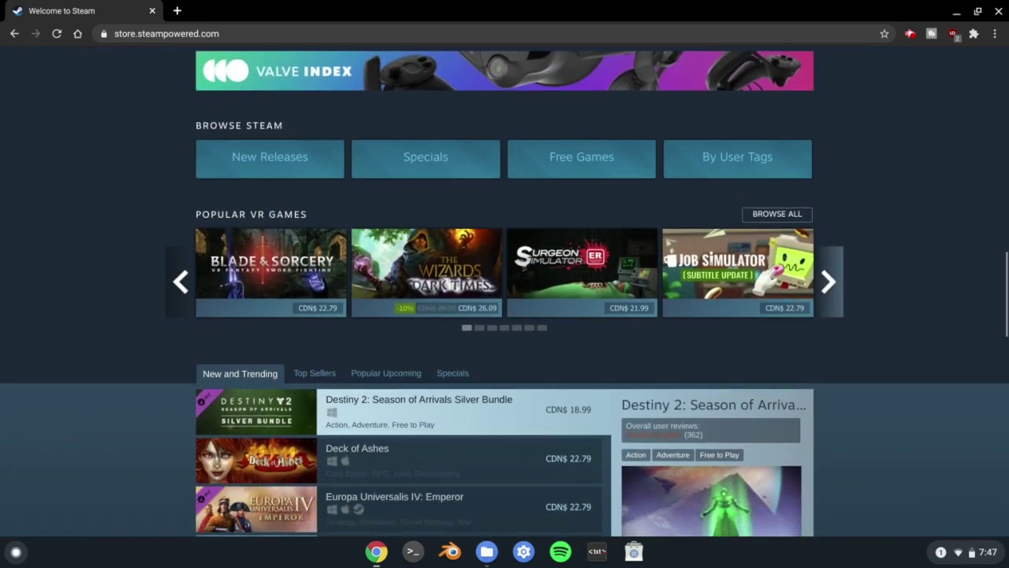
scroll(856, 254, down, 7)
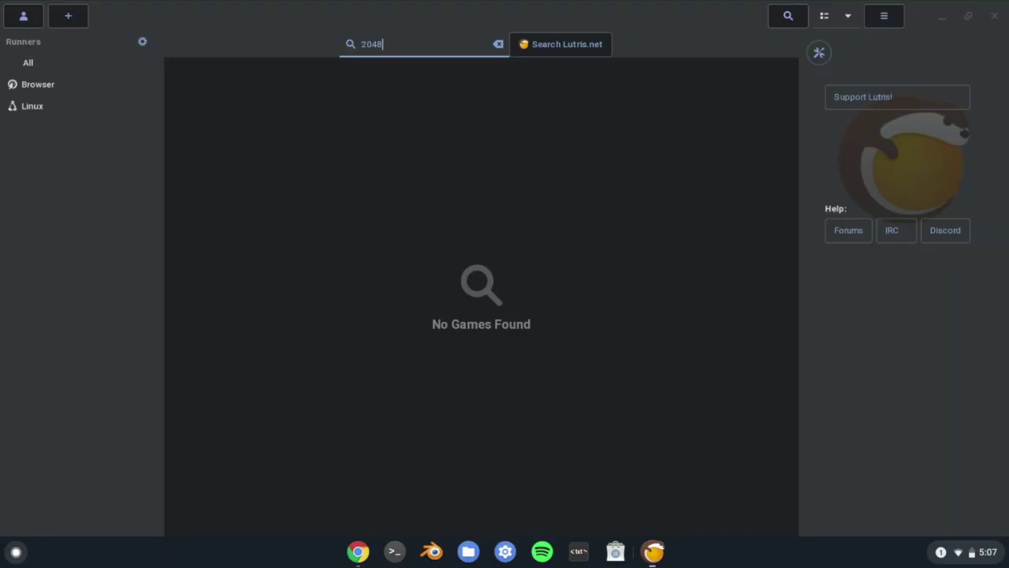
Search Lutris.net for the game 2048 from within Lutris
click(569, 51)
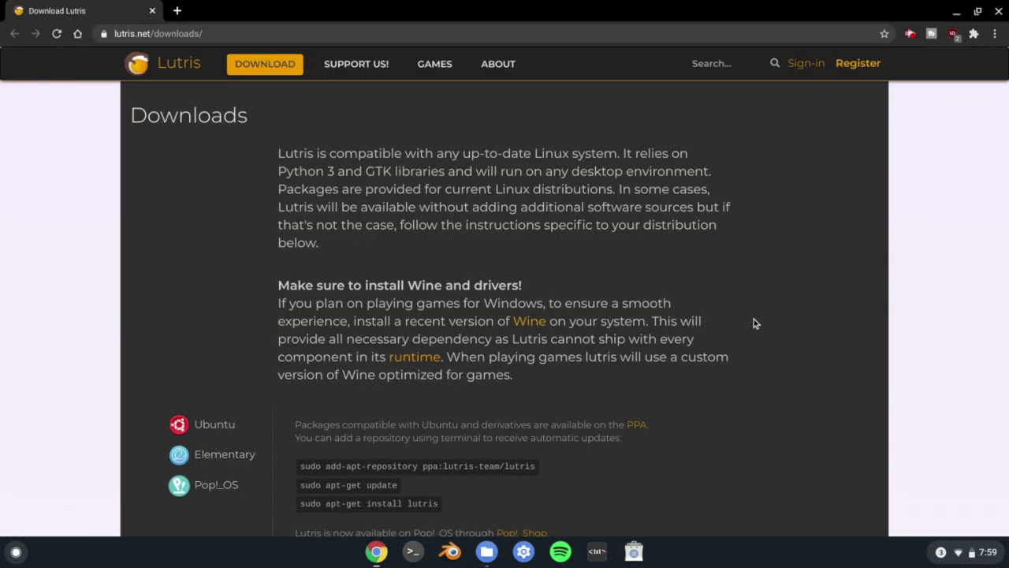
Read through the Lutris downloads page in the browser to examine the installation commands for each Linux distribution, including Debian
scroll(754, 323, down, 5)
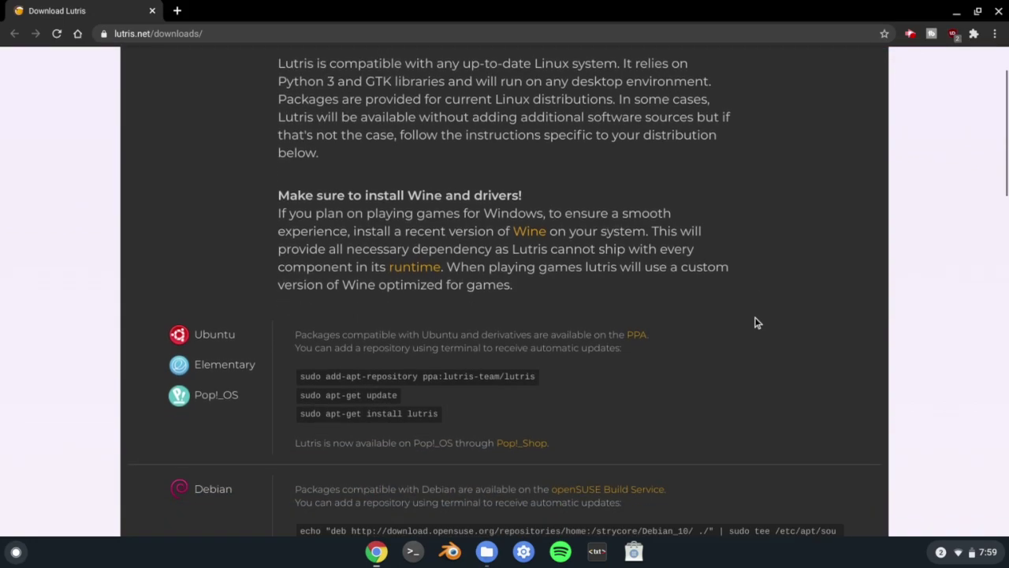
scroll(505, 290, down, 6)
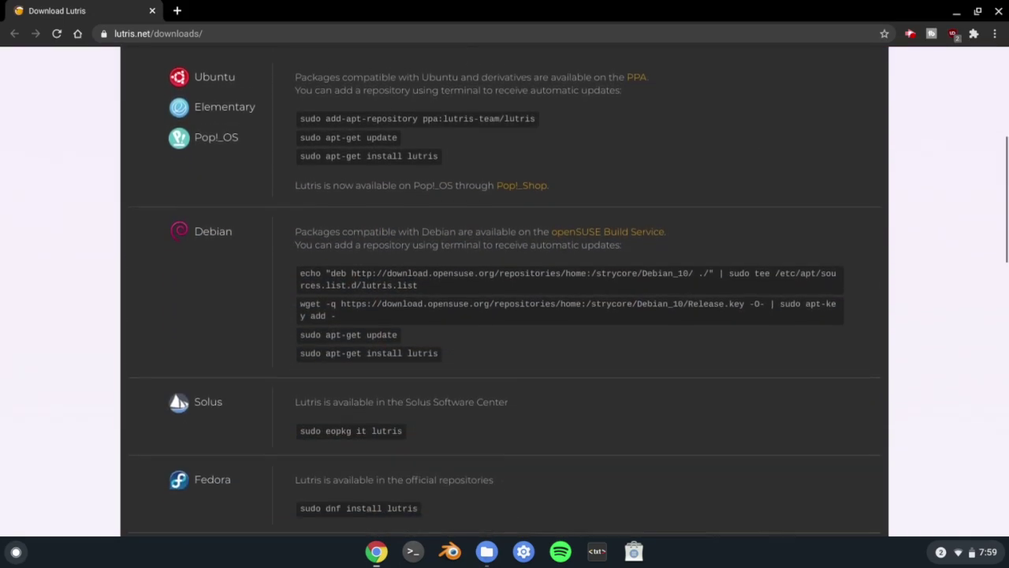
scroll(504, 290, down, 3)
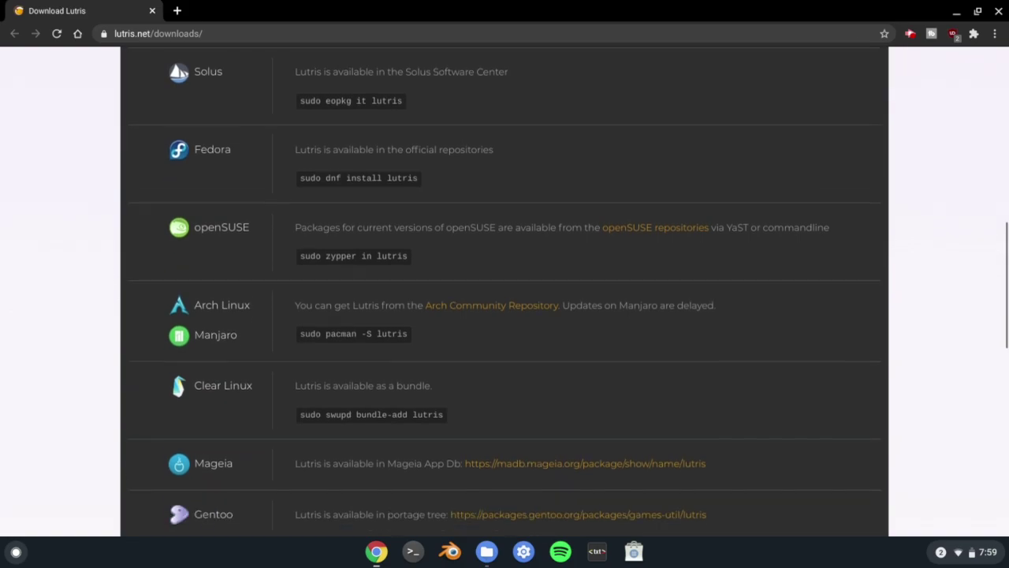
scroll(504, 290, down, 4)
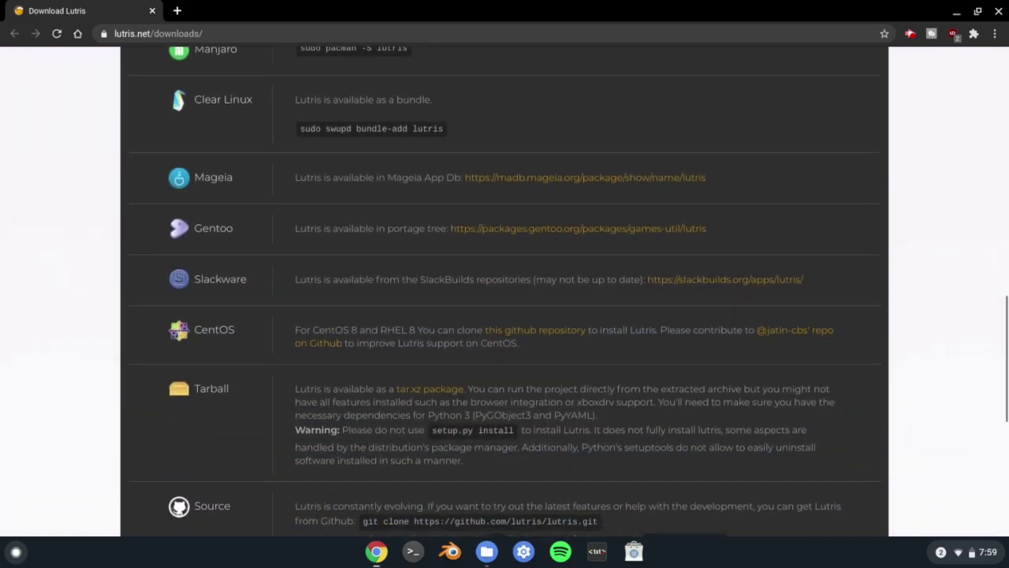
scroll(504, 290, down, 3)
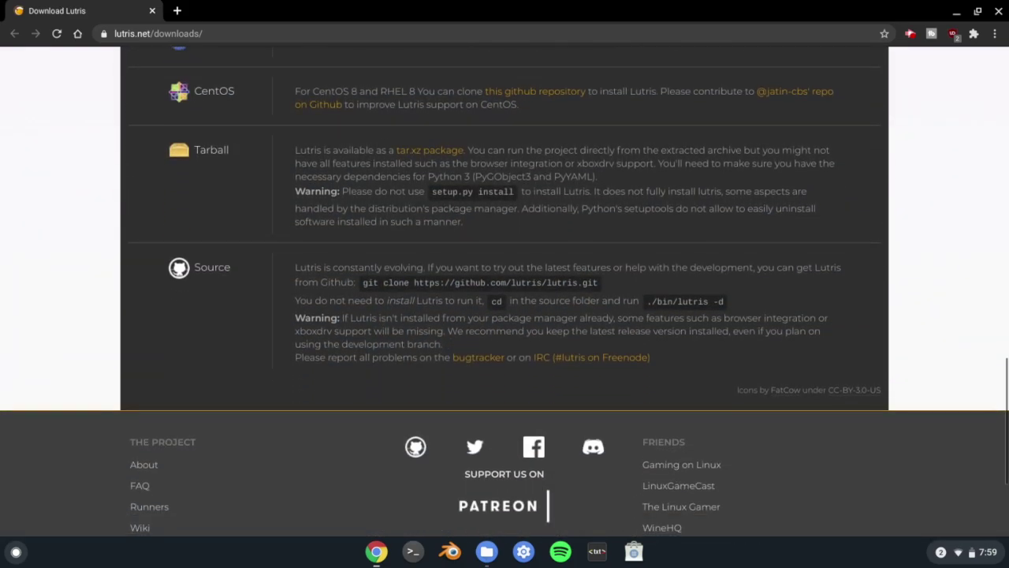
scroll(504, 290, down, 3)
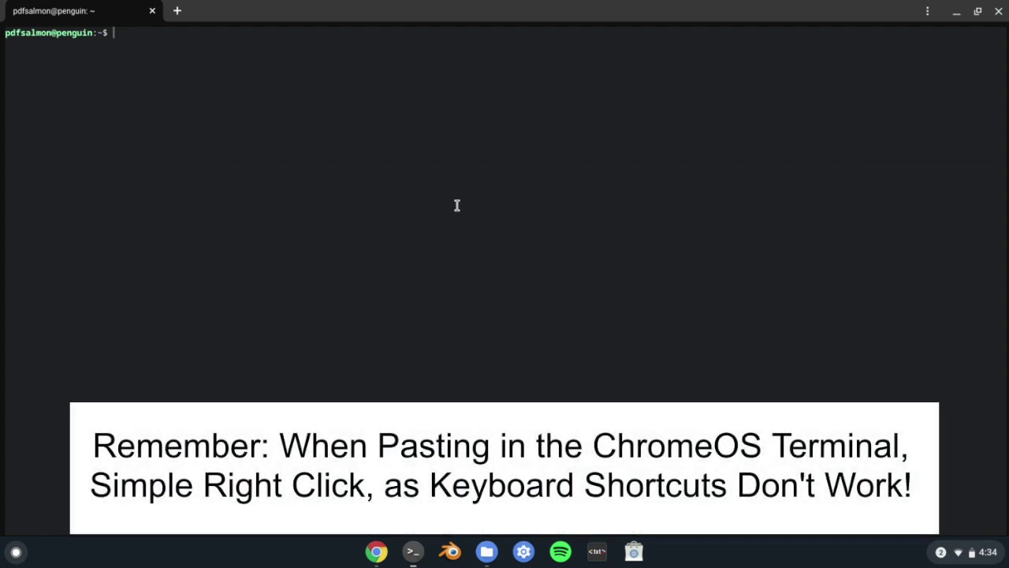
In the Linux terminal, add the Lutris Debian_10 repository to /etc/apt/sources.list.d/lutris.list and add its release key to apt
right_click(463, 175)
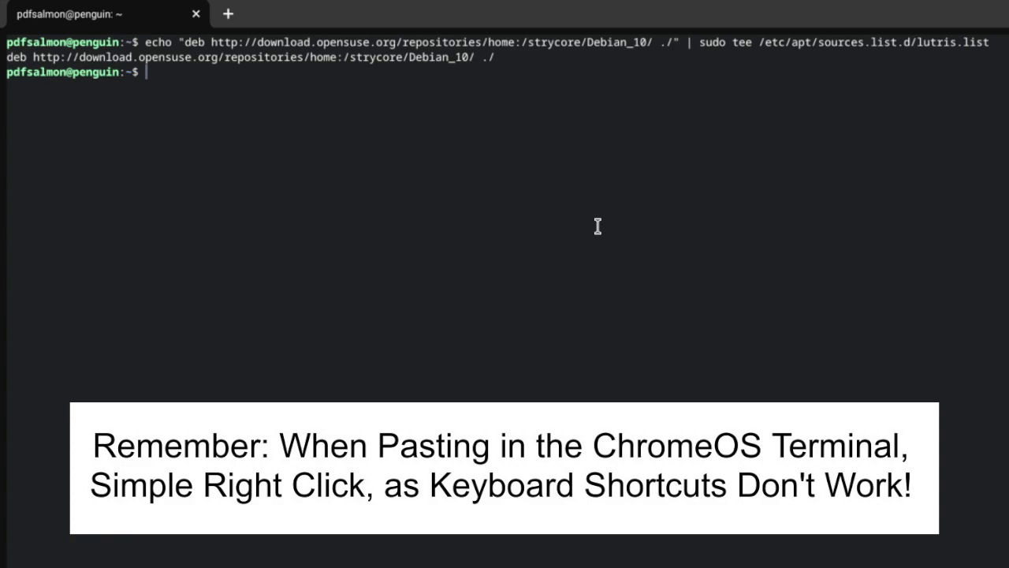
right_click(515, 275)
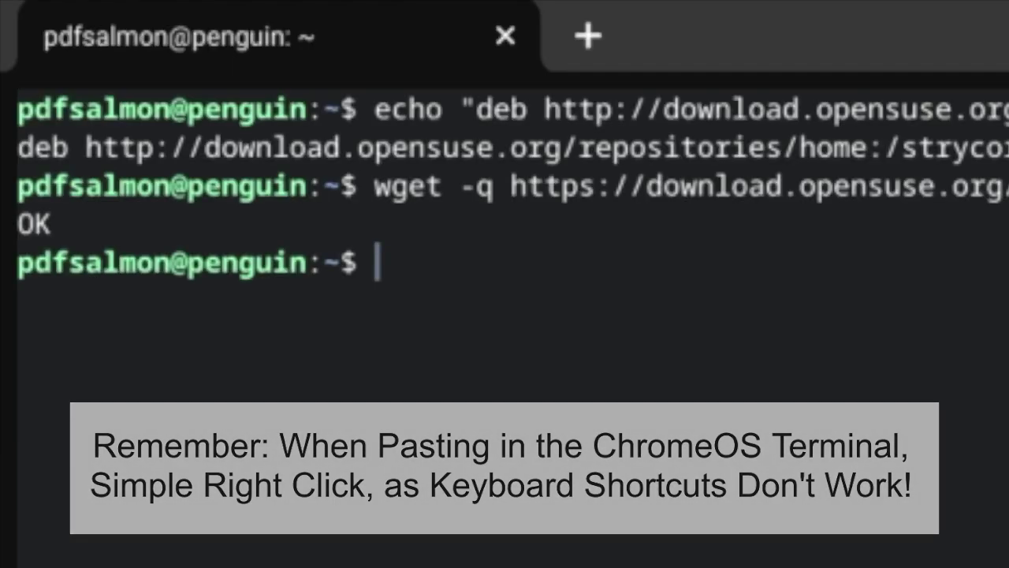
Refresh the package lists with sudo apt-get update and install Lutris with sudo apt-get install lutris, answering y to continue
right_click(514, 276)
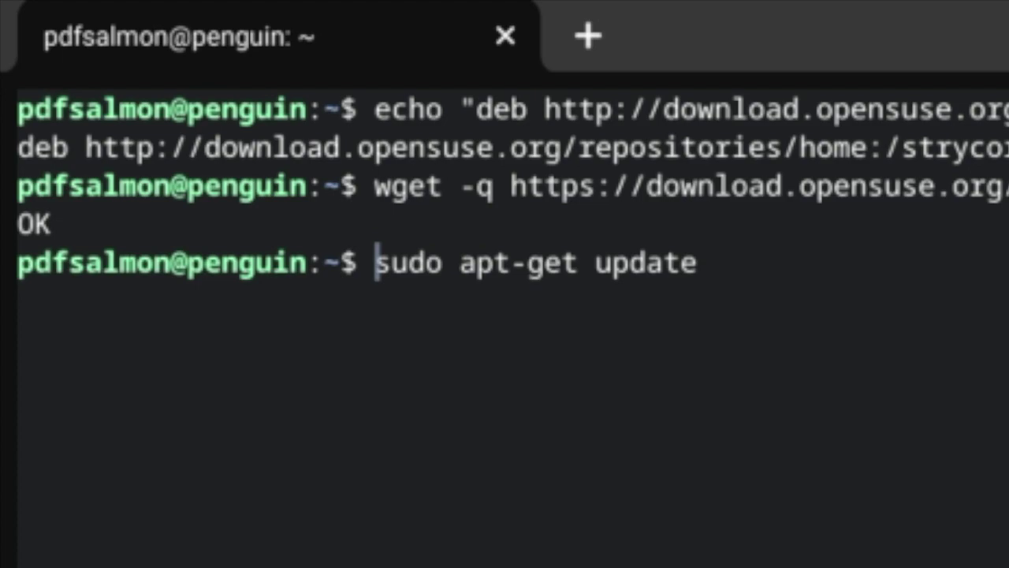
key(Return)
right_click(877, 349)
key(Return)
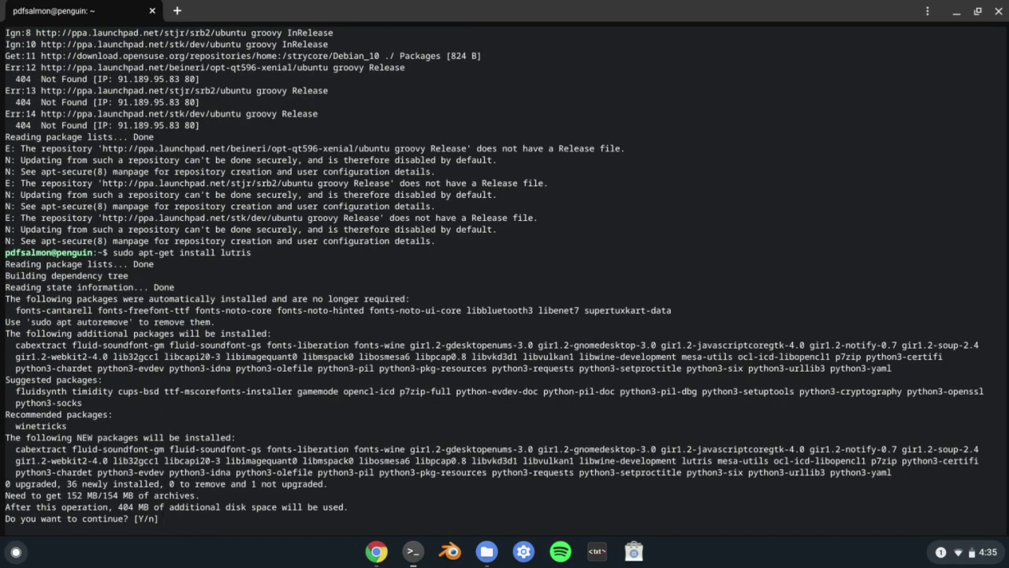
text(y)
key(Return)
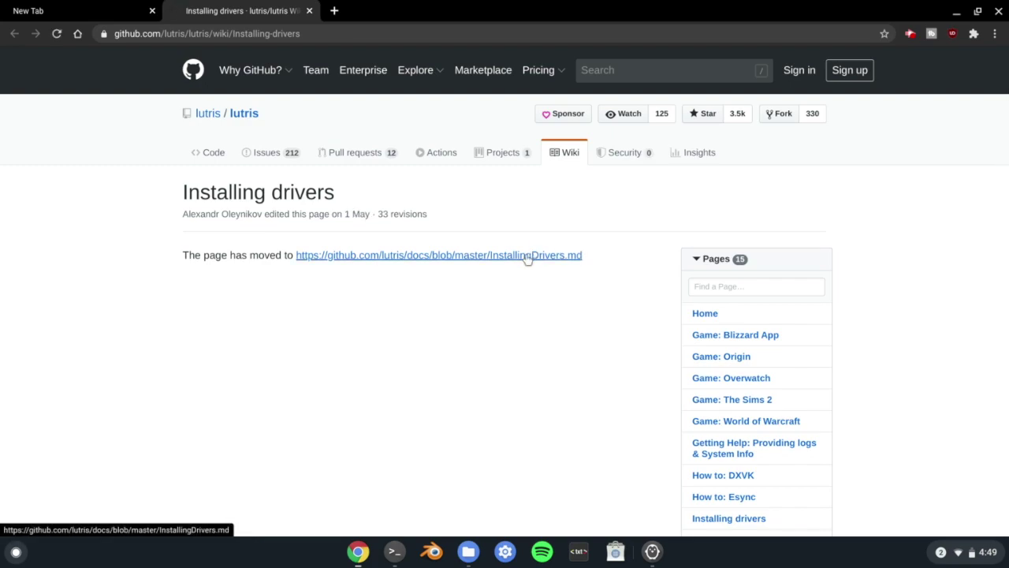
Follow the GitHub link to InstallingDrivers.md and examine the driver commands for AMD/Intel on Ubuntu 18.04
click(527, 255)
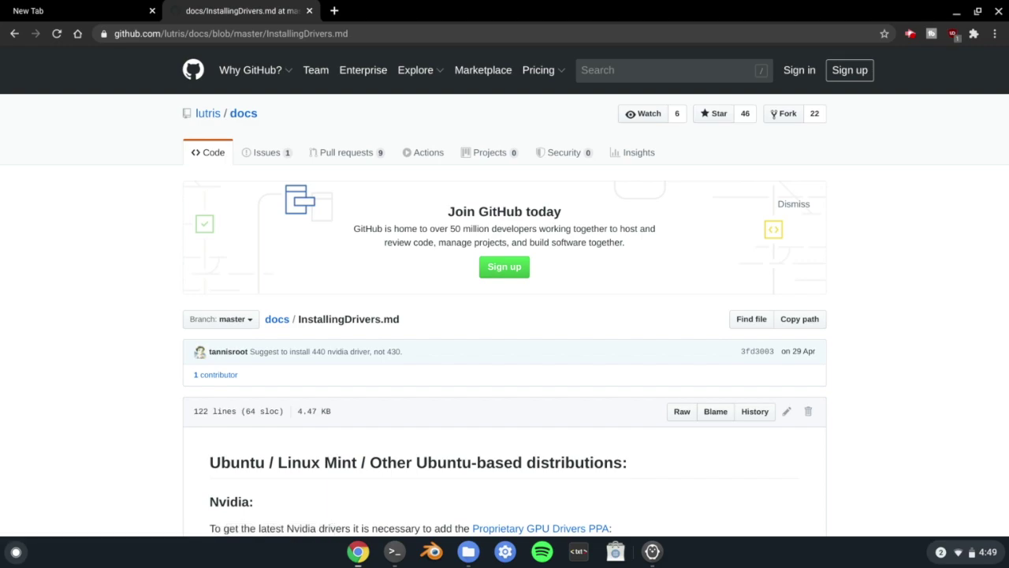
scroll(528, 259, down, 5)
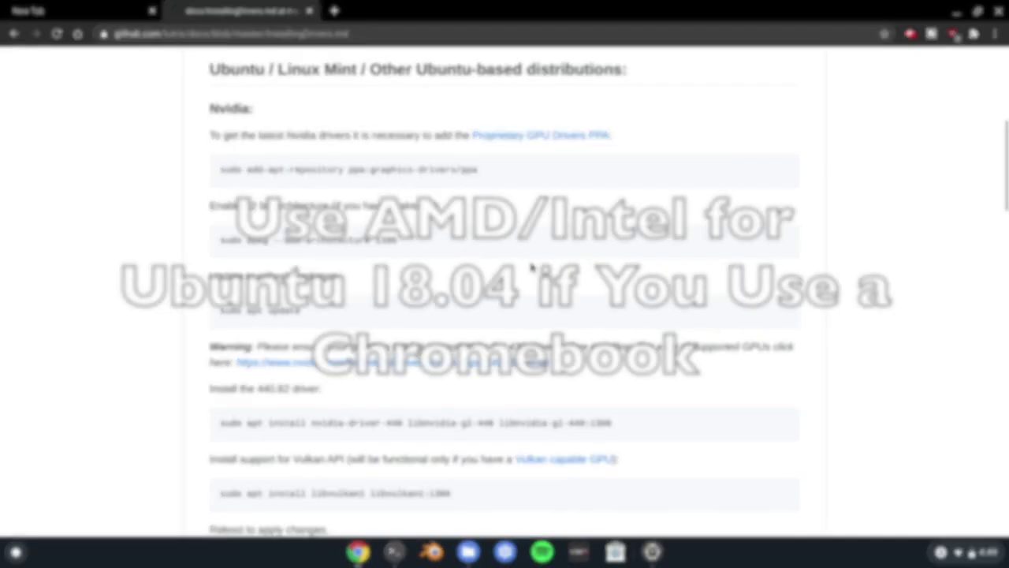
scroll(531, 268, down, 2)
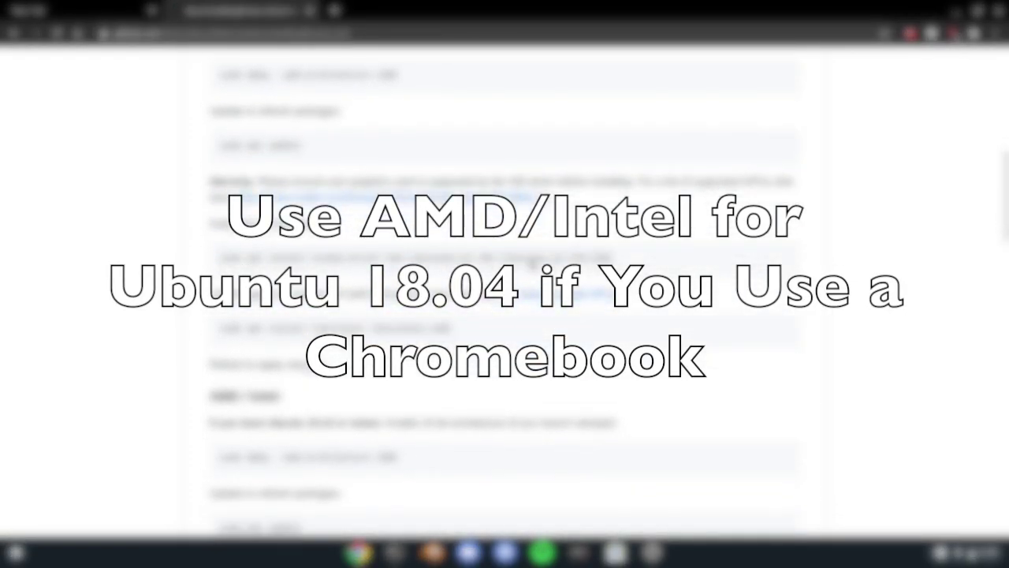
scroll(530, 266, down, 5)
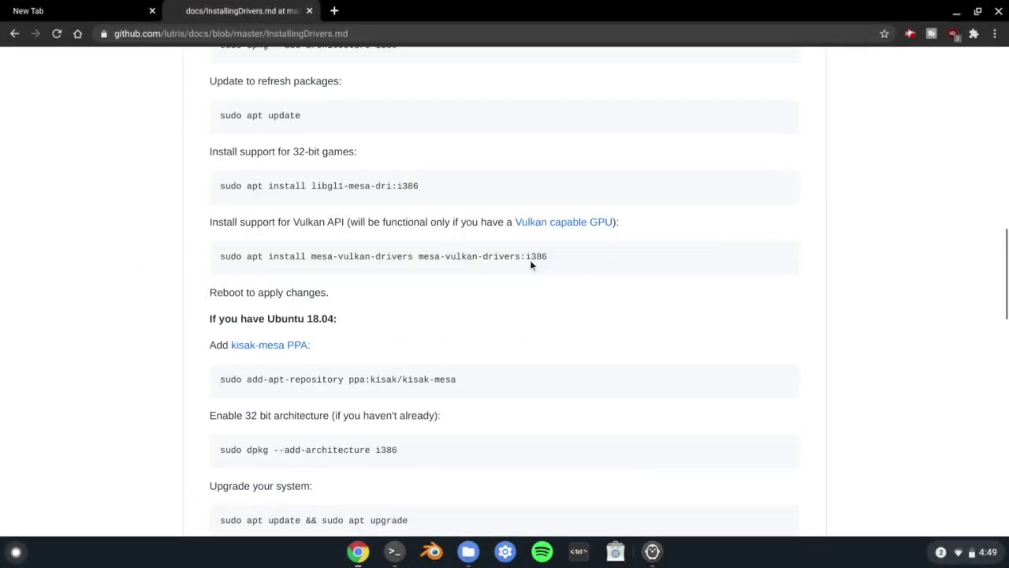
scroll(530, 266, down, 4)
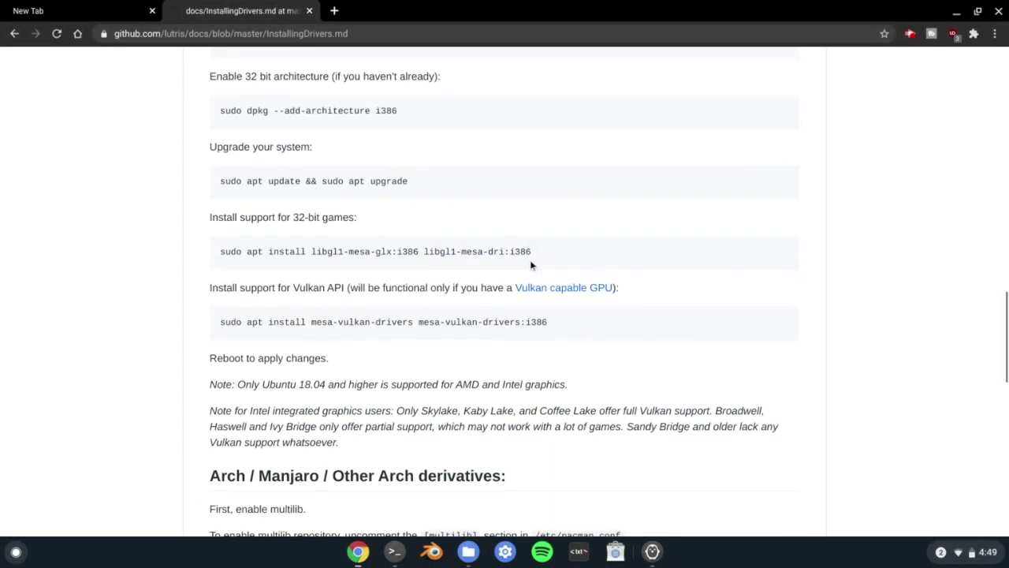
scroll(531, 265, down, 5)
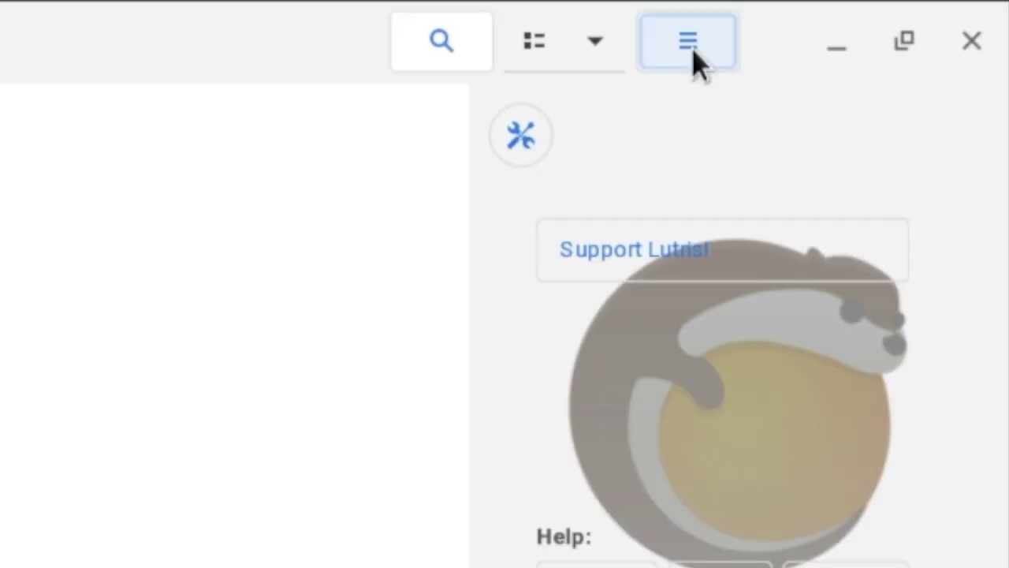
Switch Lutris to its dark theme
click(886, 22)
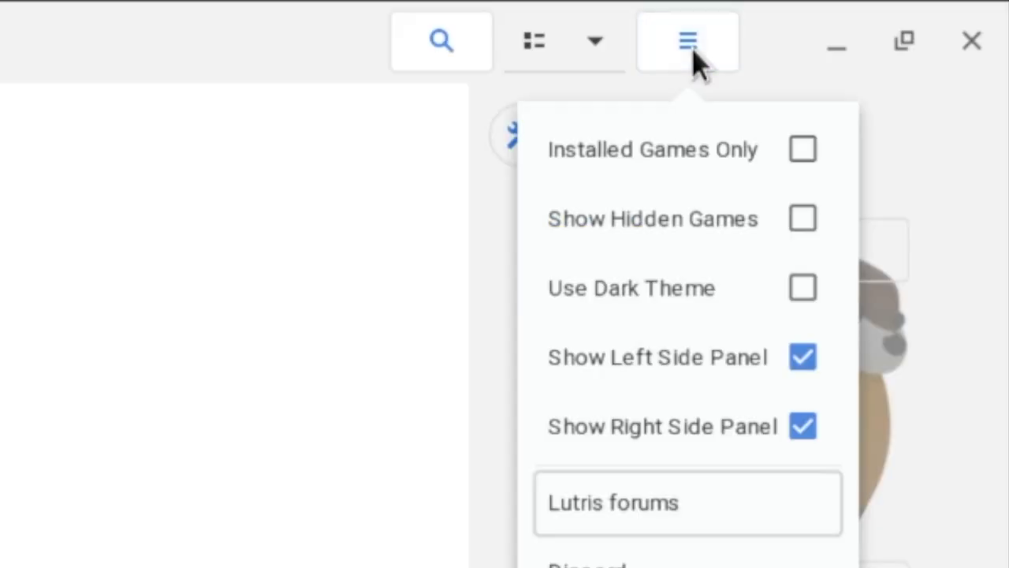
click(642, 323)
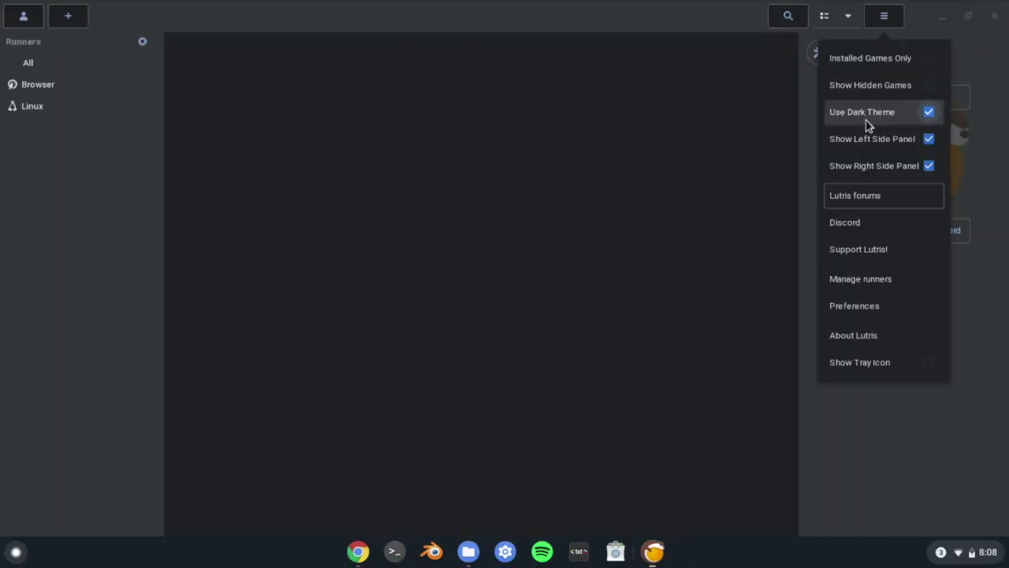
click(590, 172)
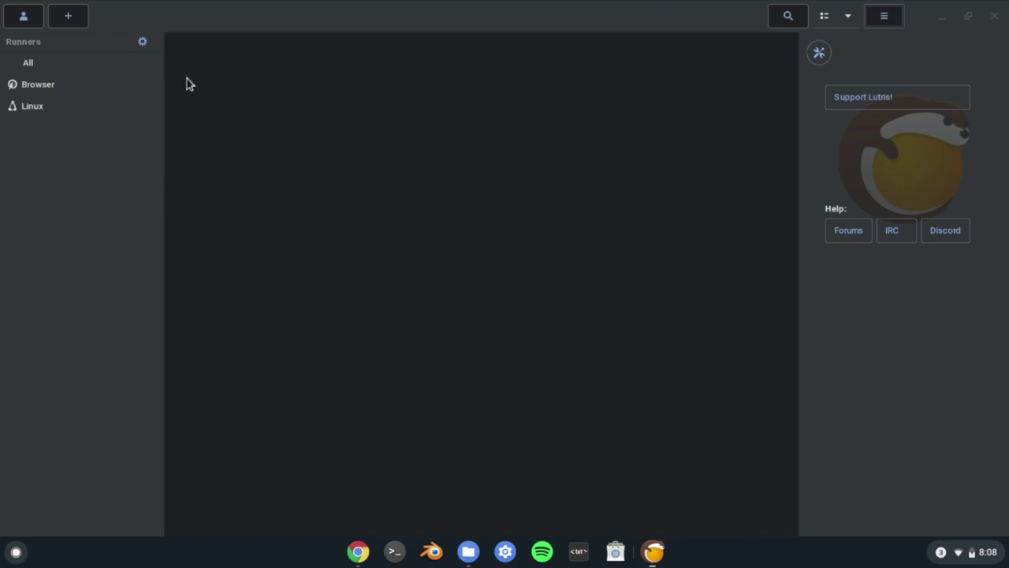
click(26, 16)
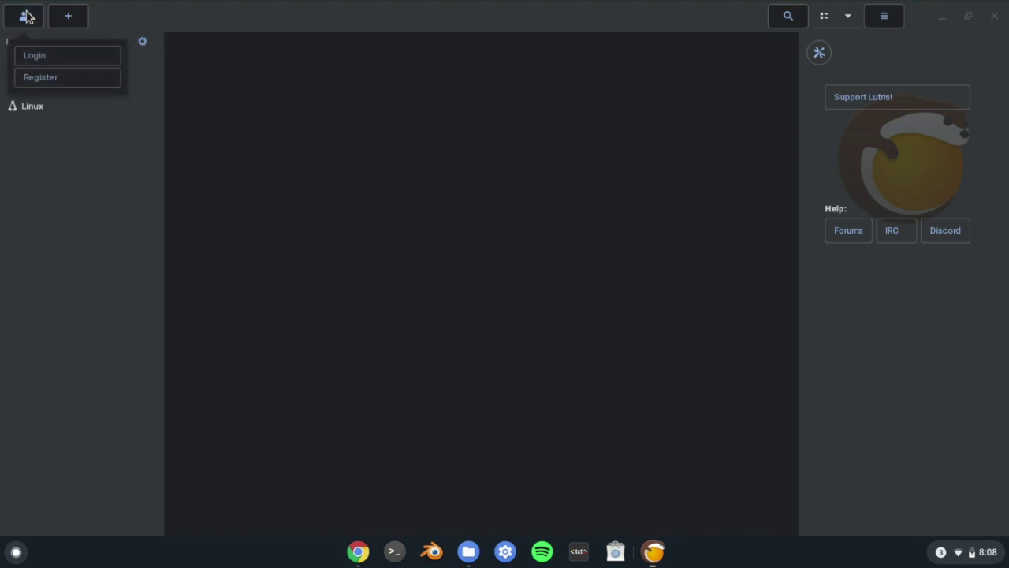
click(26, 15)
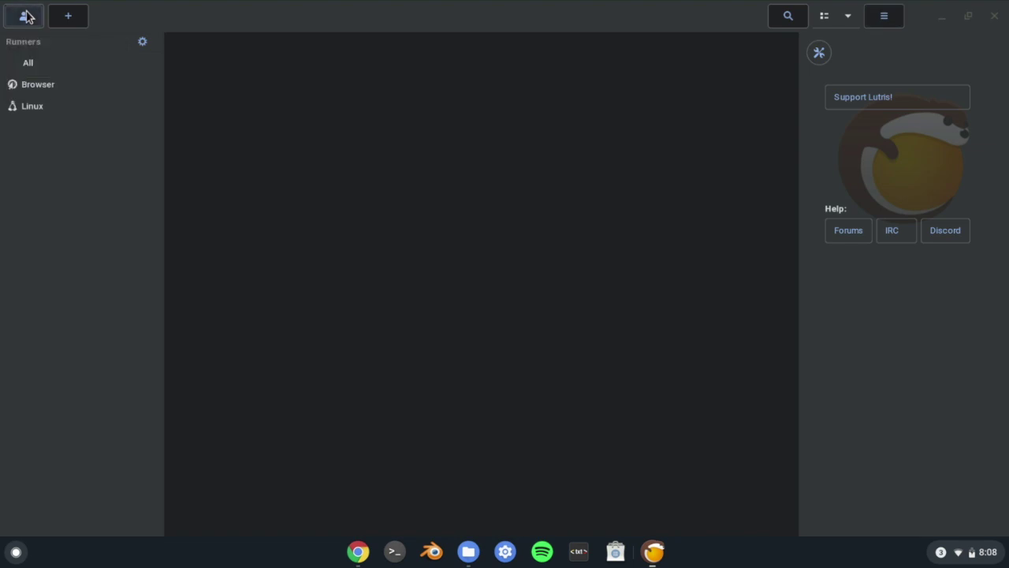
click(789, 15)
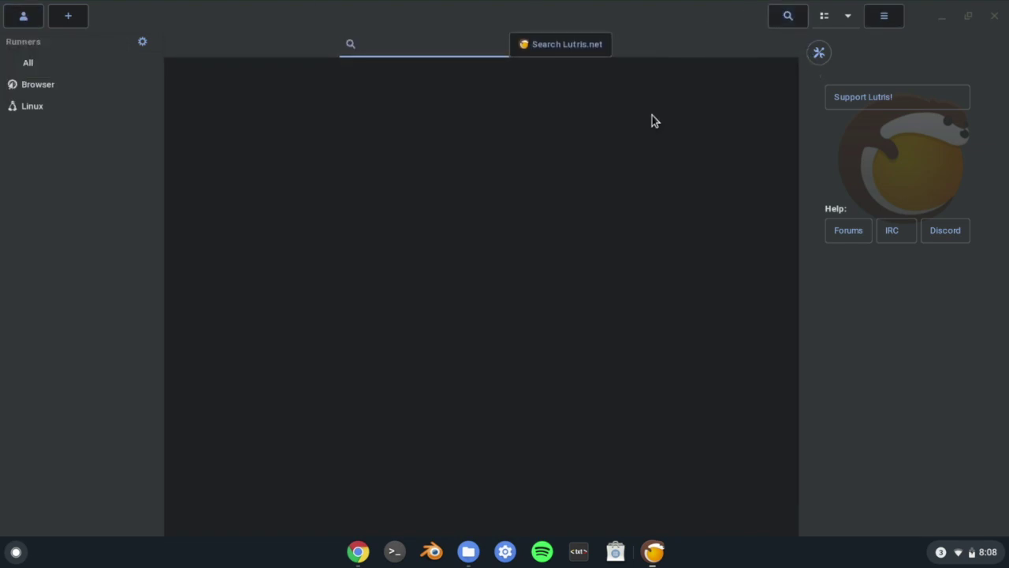
click(786, 26)
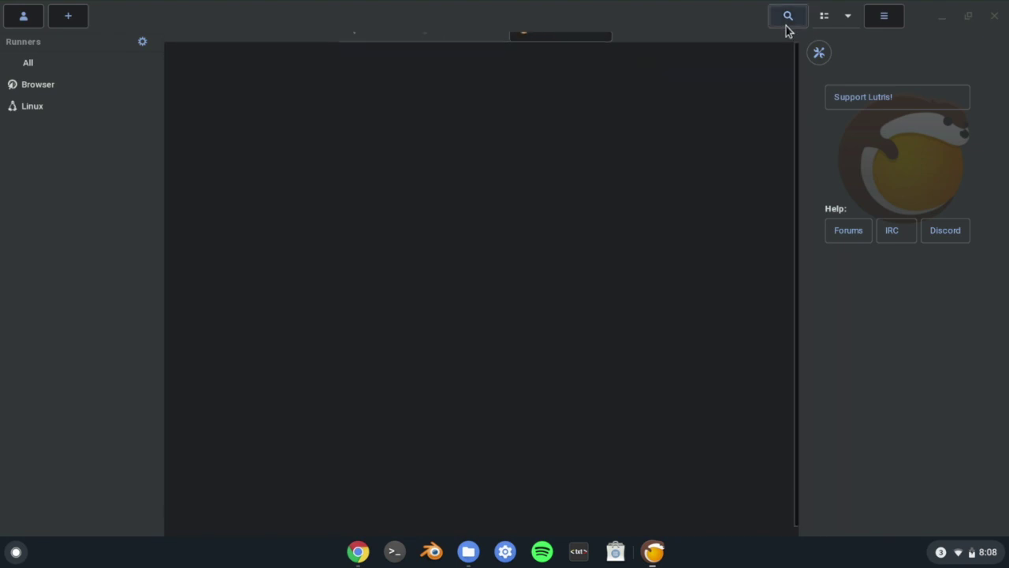
click(885, 15)
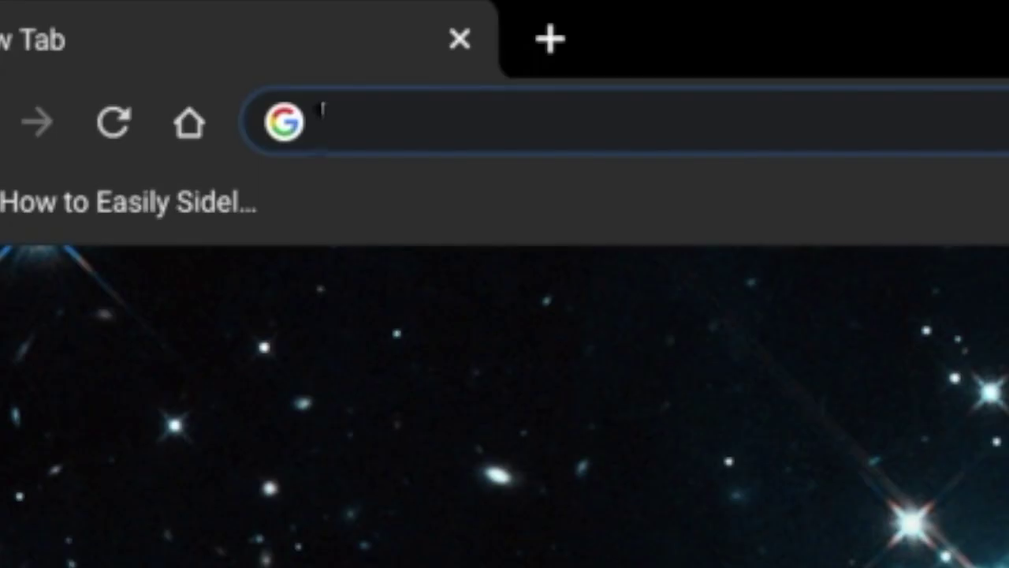
Go to lutris.net in the Chrome browser and look through its list of free games
text(lutris.net)
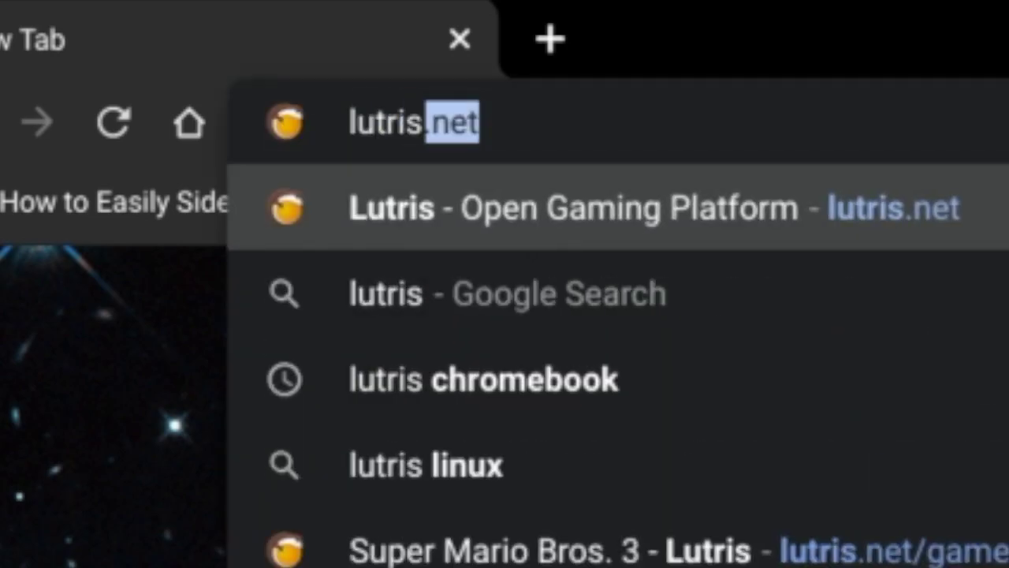
key(Return)
click(442, 66)
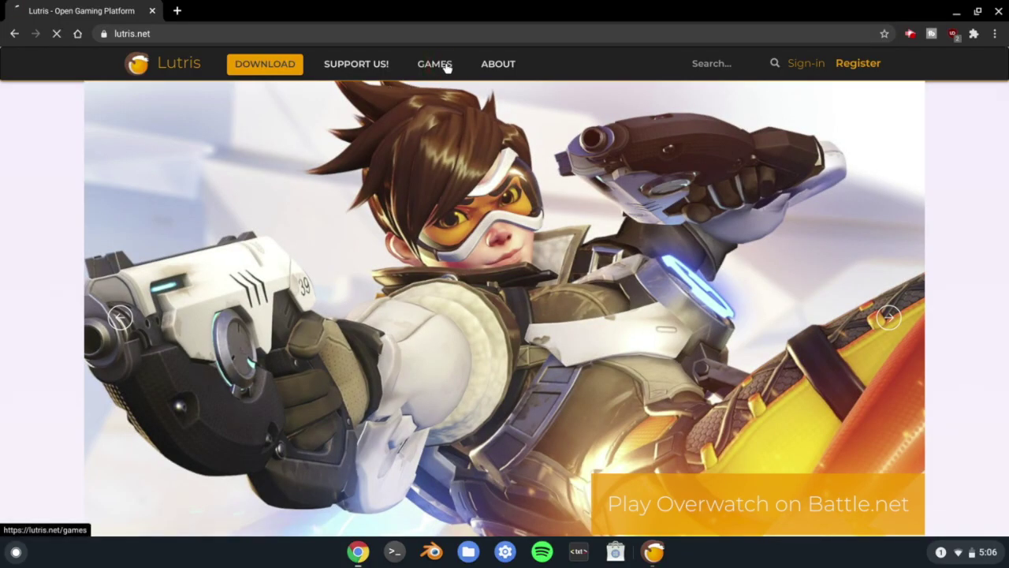
scroll(461, 224, down, 3)
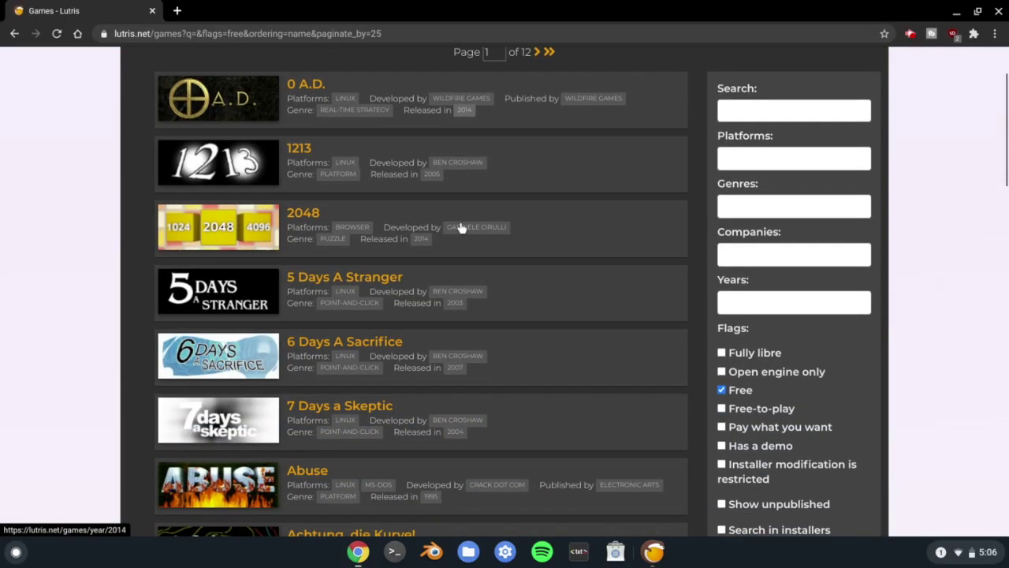
scroll(460, 224, down, 3)
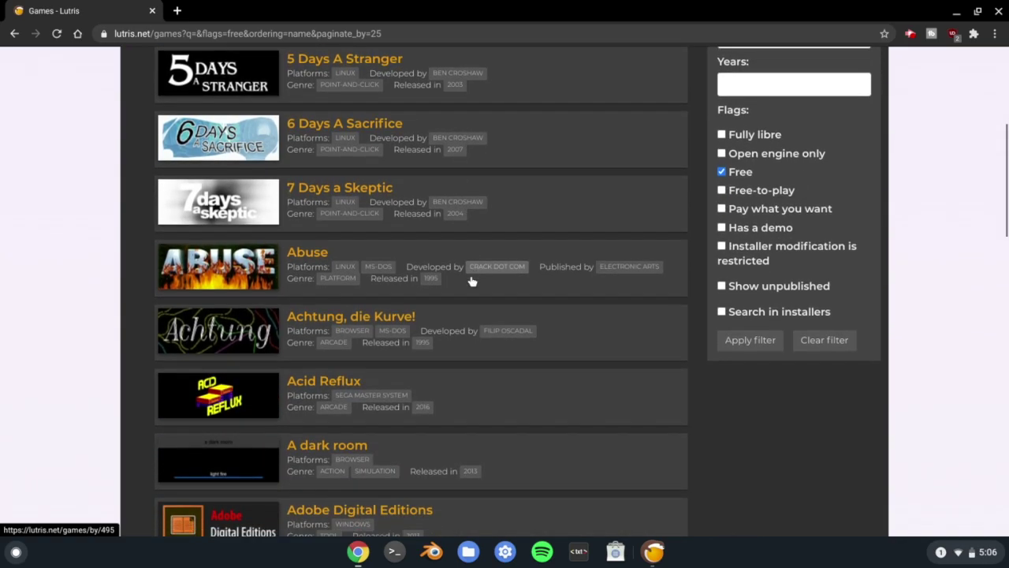
scroll(473, 279, up, 2)
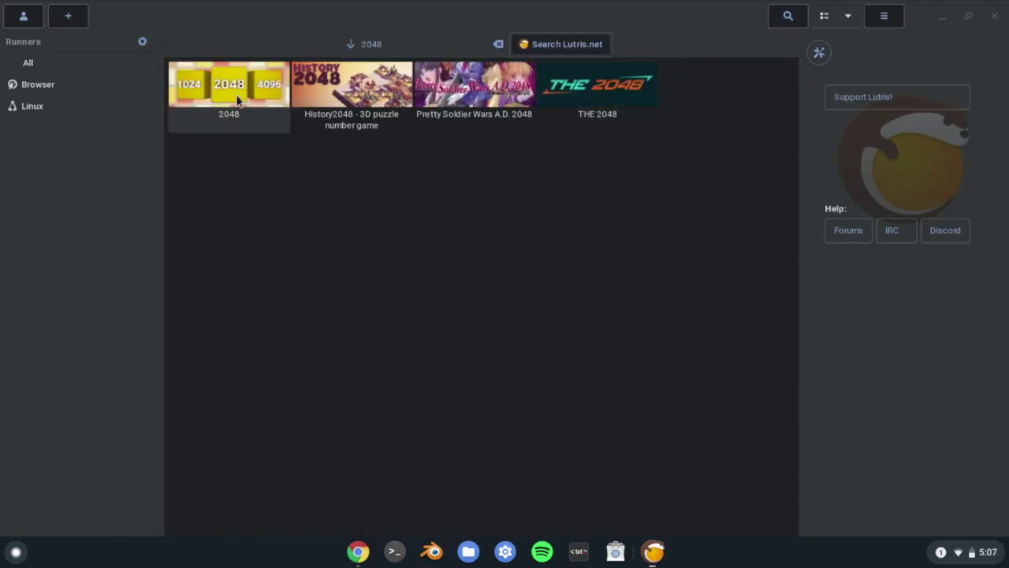
Start installing 2048 from the search results and install version 11.1 of the Love2D engine it requires
click(237, 99)
click(901, 142)
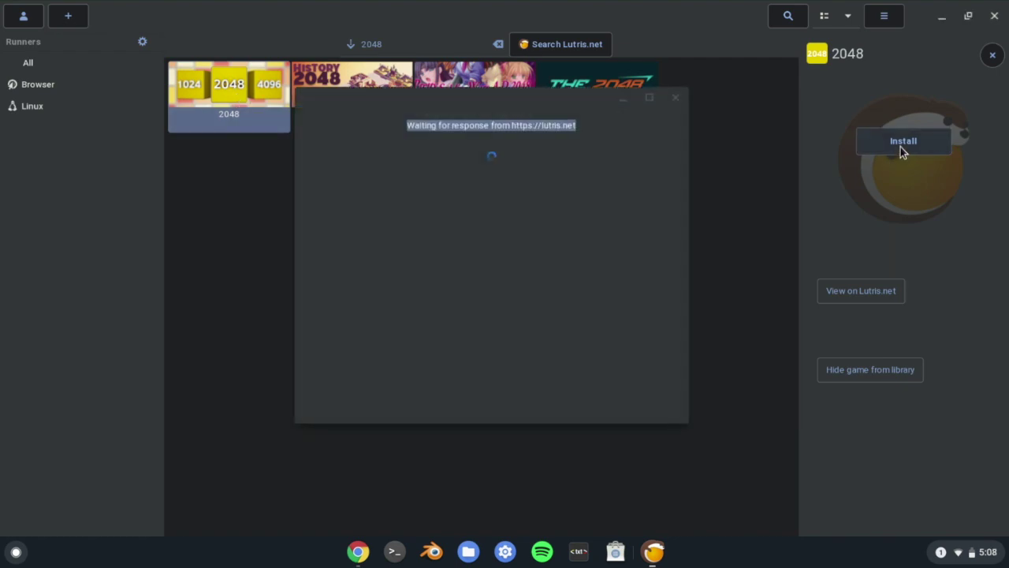
click(656, 227)
click(551, 279)
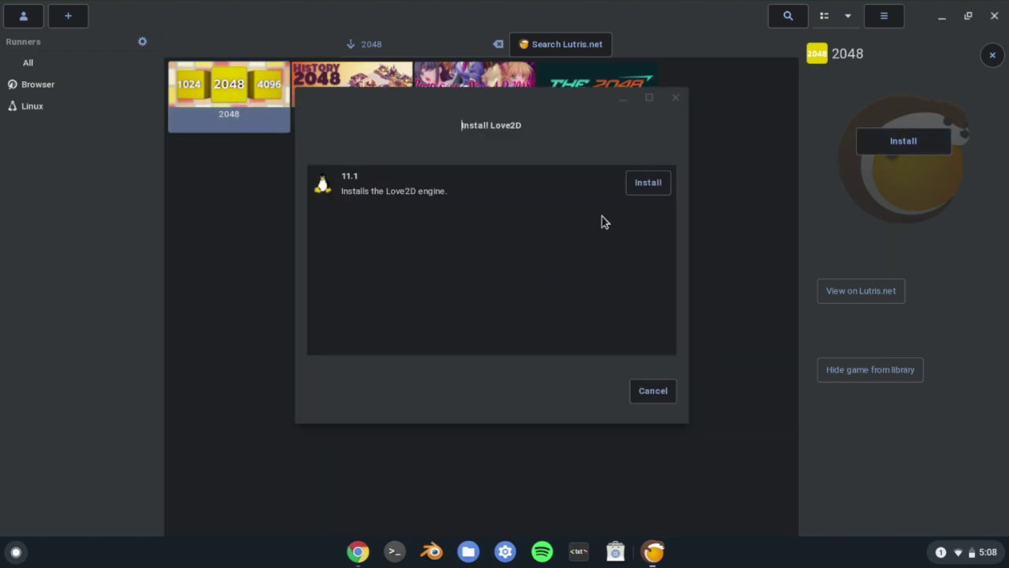
click(645, 181)
click(648, 389)
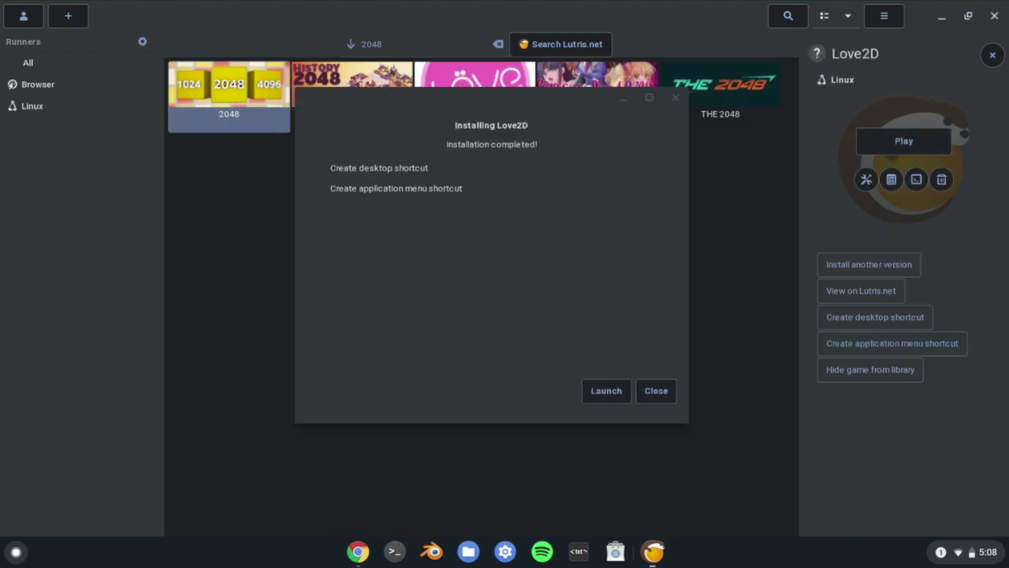
click(355, 178)
click(355, 178)
click(655, 390)
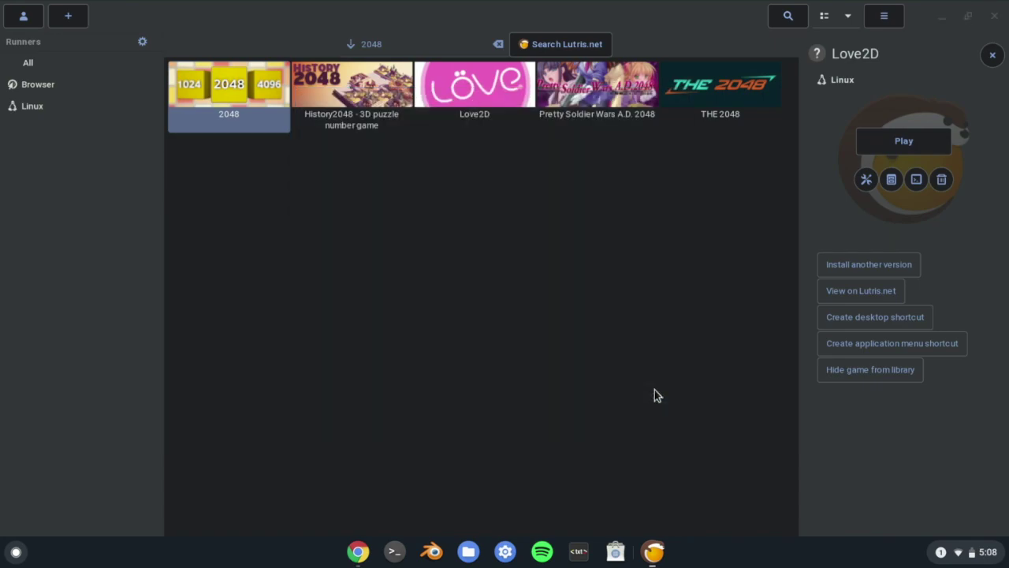
Install 2048 itself with an application menu shortcut and launch the game
click(260, 114)
click(867, 146)
click(643, 224)
click(654, 390)
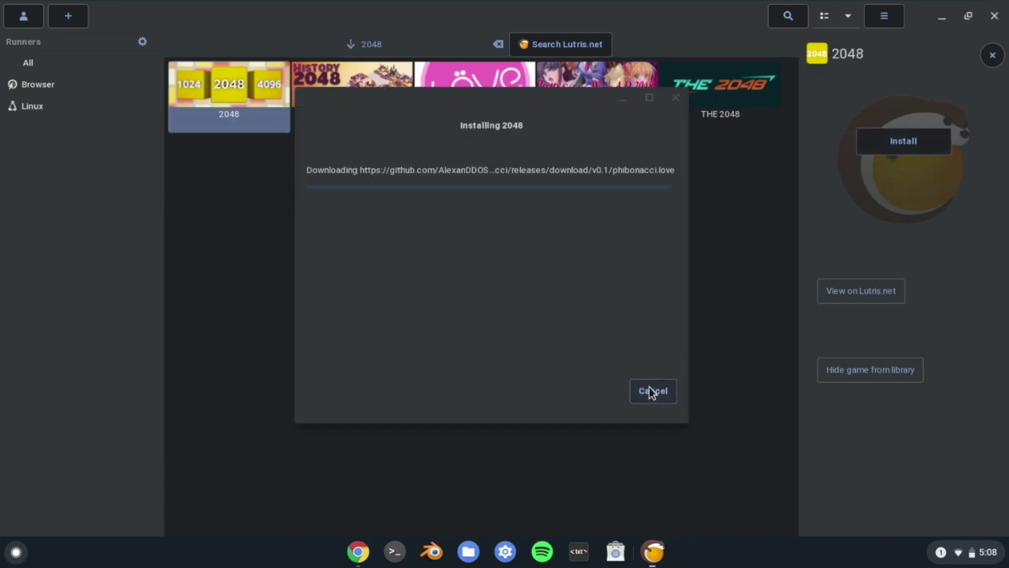
click(388, 193)
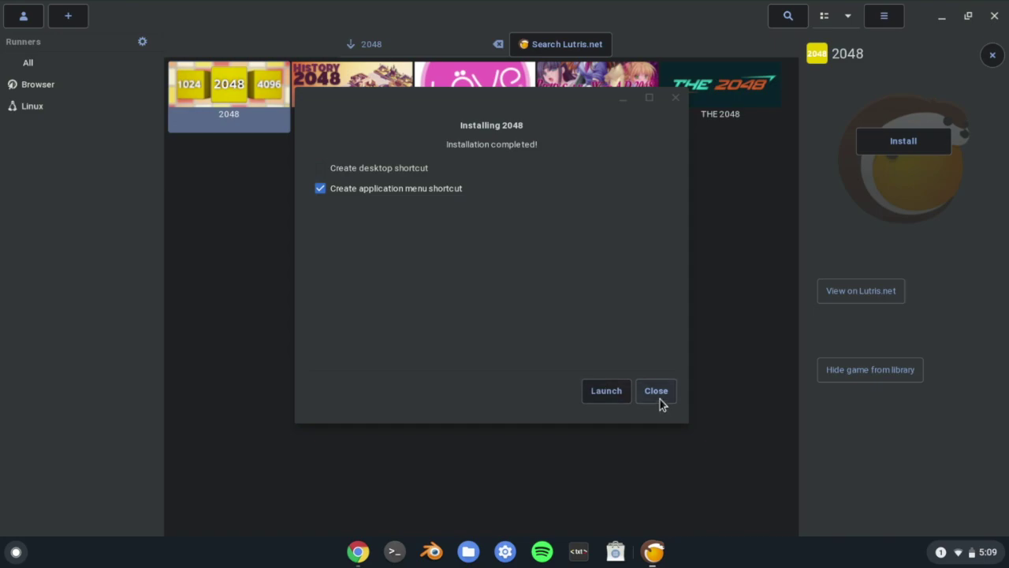
click(615, 396)
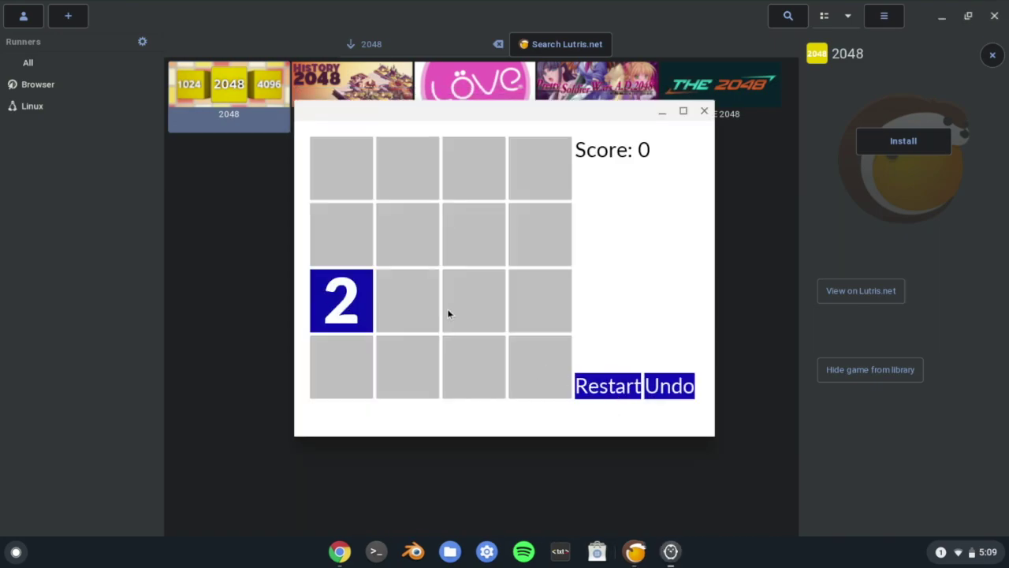
Play several moves in 2048, sliding the tiles right, up and to the left to merge them
key(Right)
key(Up)
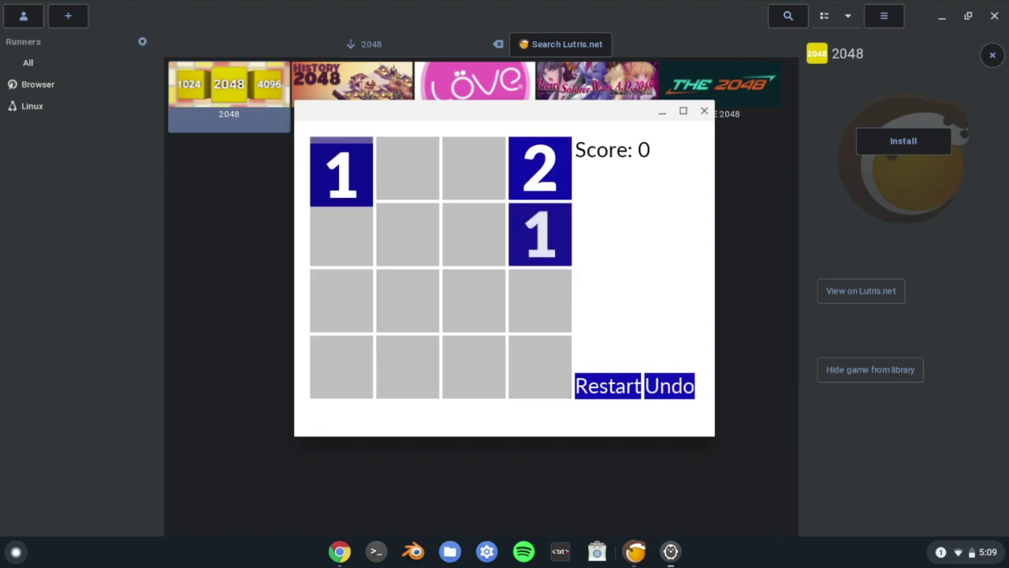
key(Left)
key(Left)
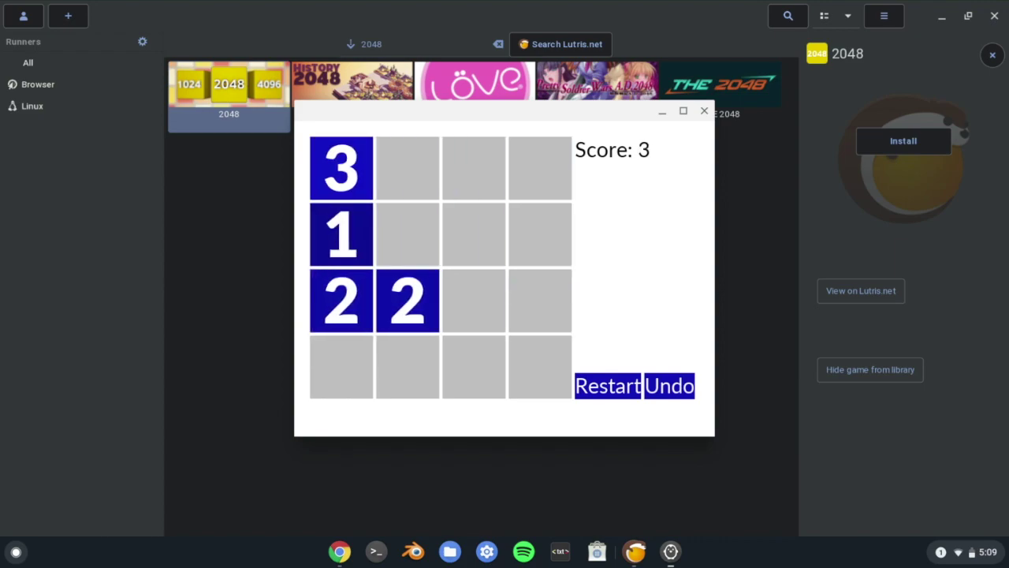
key(Up)
key(Up)
key(Up)
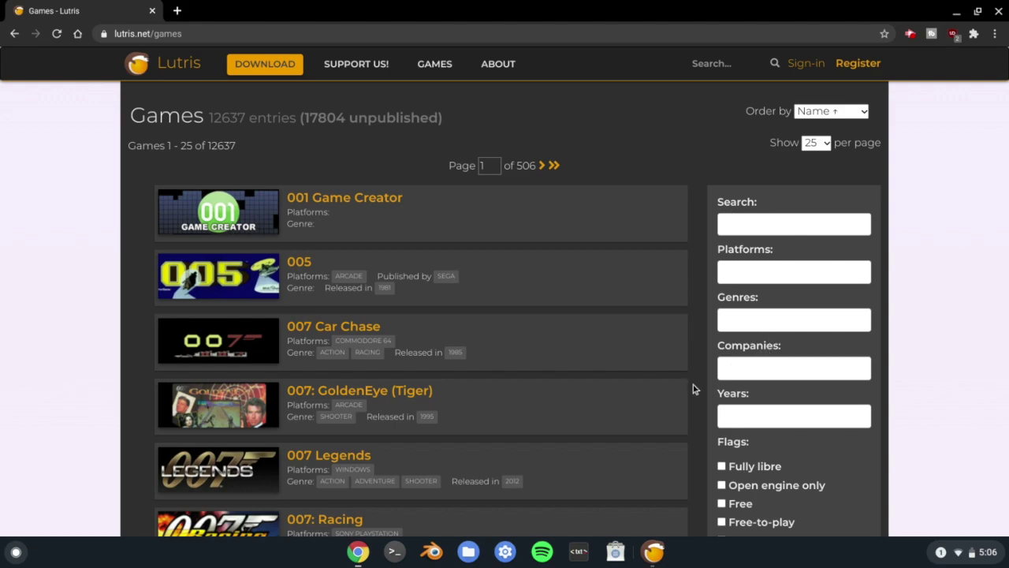
Switch to the lutris.net games list in Chrome and filter it by the Free flag
scroll(692, 388, down, 2)
scroll(820, 417, down, 2)
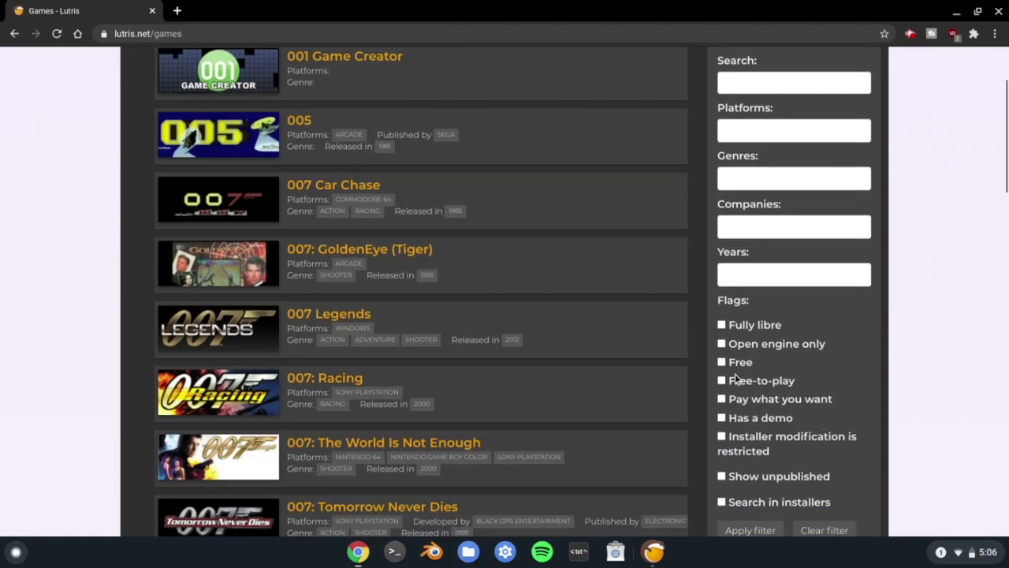
click(723, 364)
scroll(724, 366, down, 1)
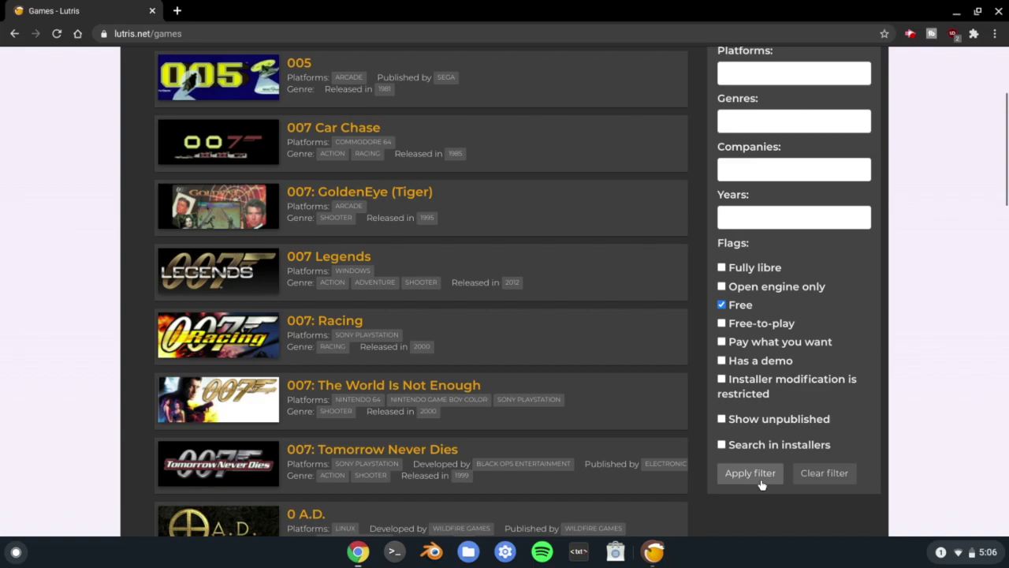